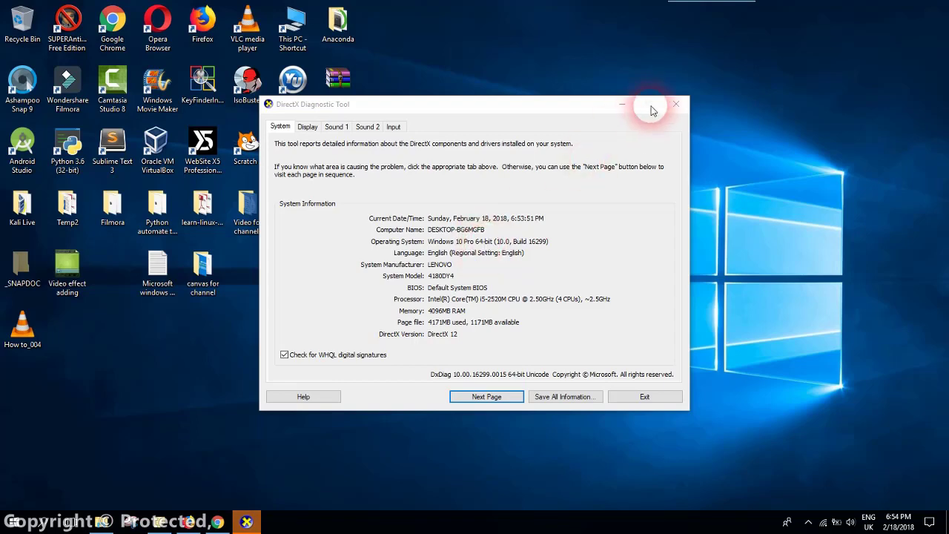
Close the DirectX Diagnostic Tool and check the USB drive (E:) in This PC.
left_click(674, 104)
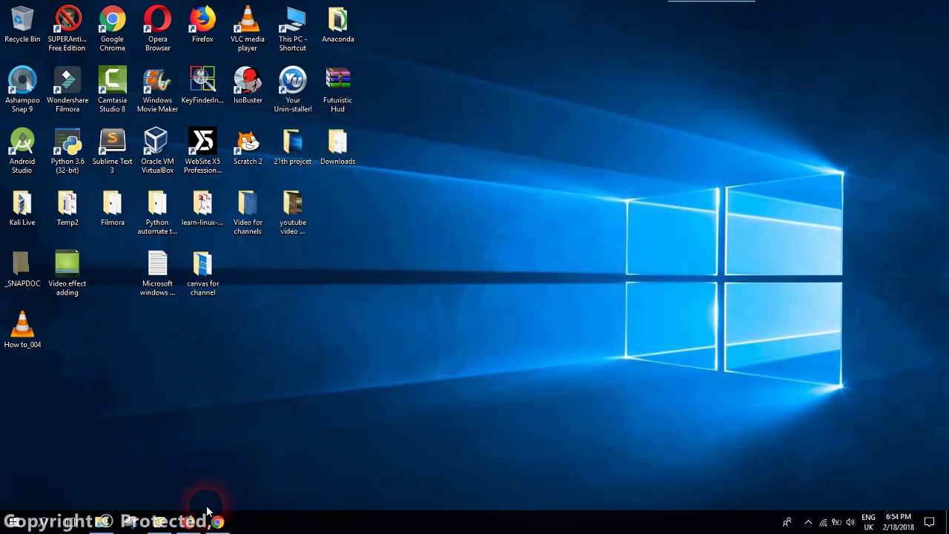
double_click(288, 37)
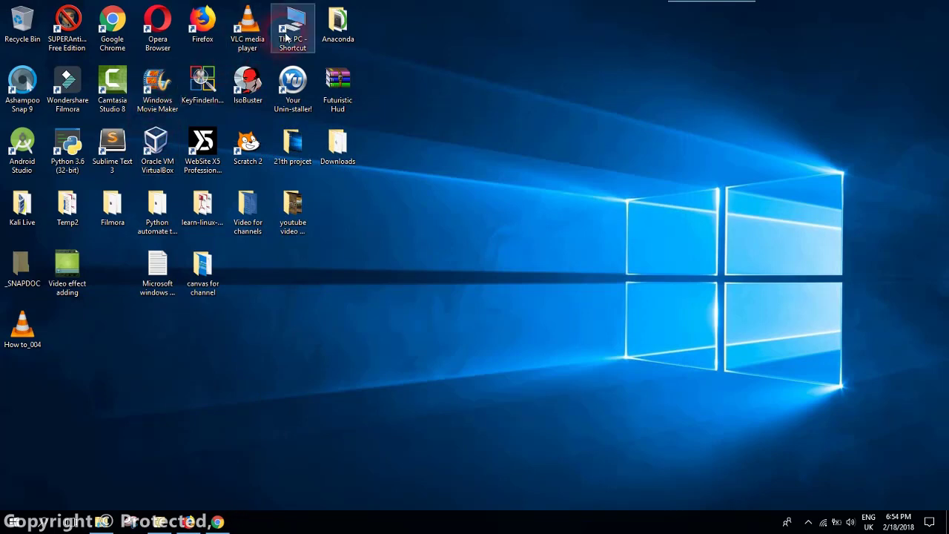
left_click(557, 13)
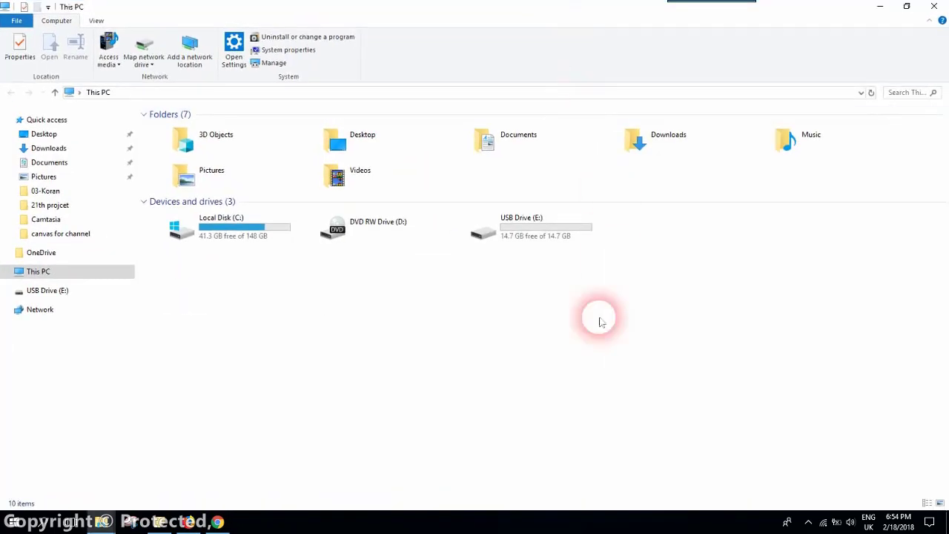
left_click(522, 237)
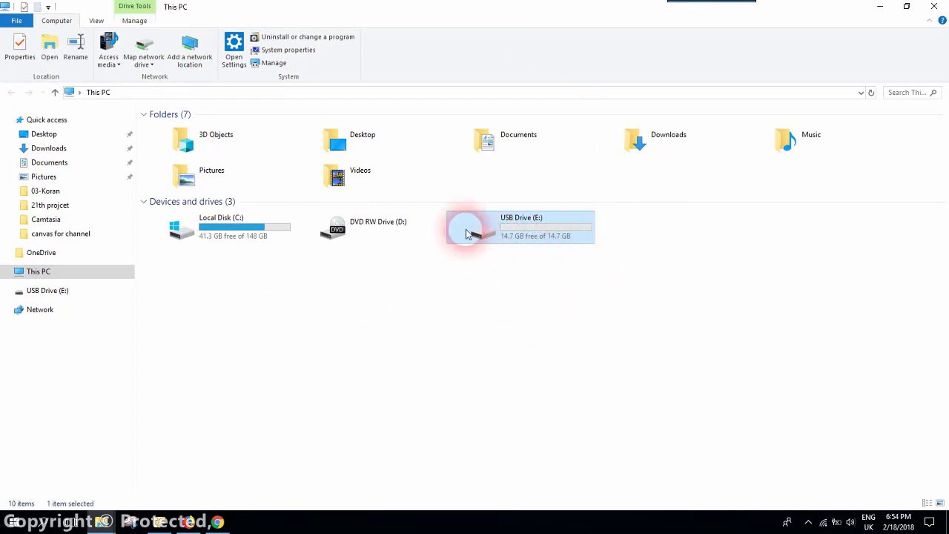
left_click(934, 9)
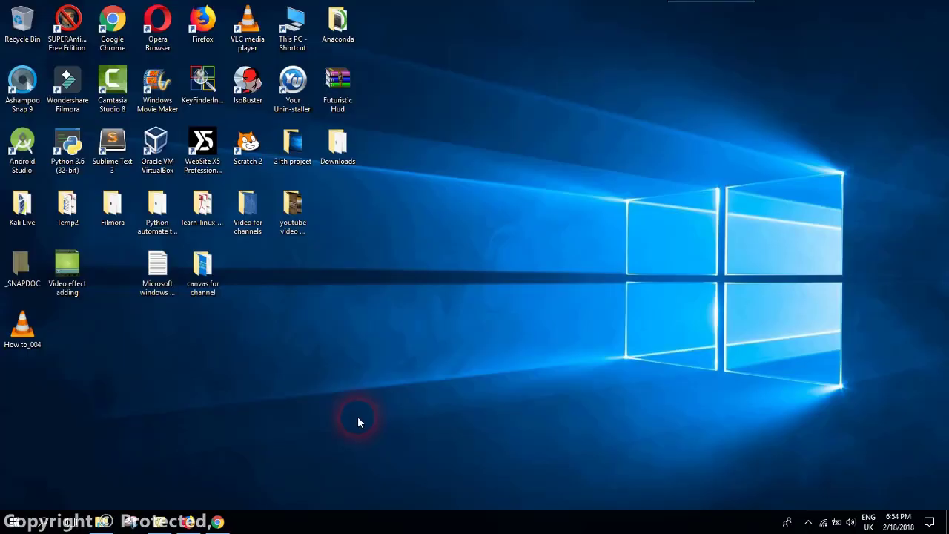
Switch to Firefox and save the MediaCreationTool.exe download from Microsoft's Download Windows 10 page.
left_click(189, 520)
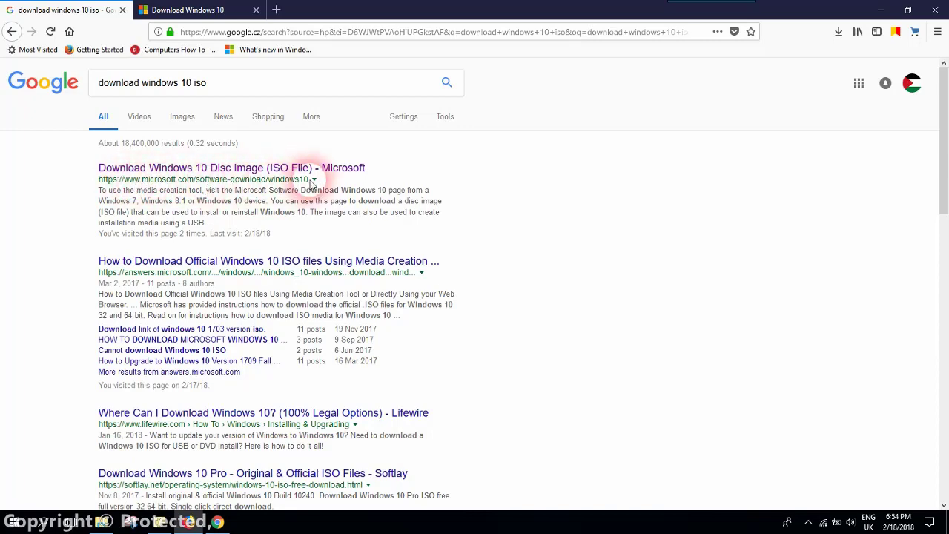
left_click(195, 10)
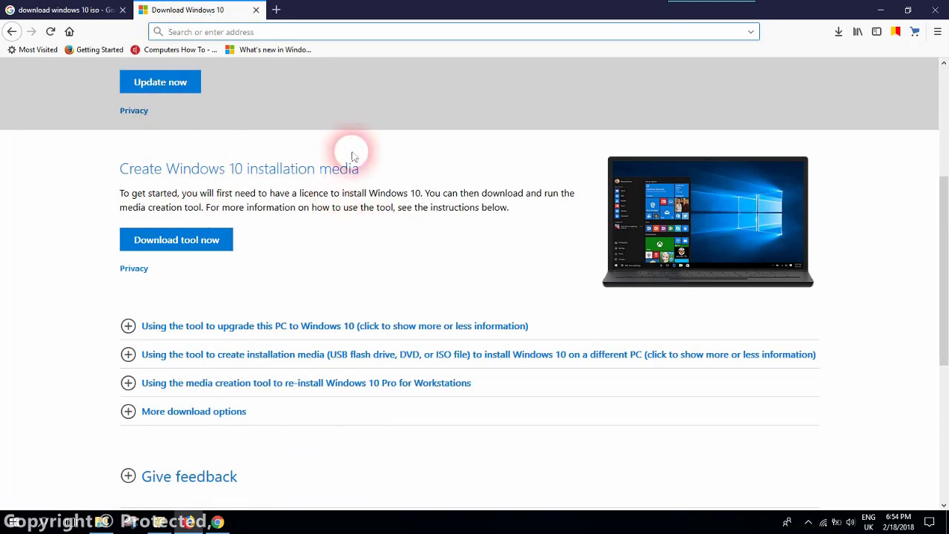
scroll(347, 156, "up", 3)
scroll(181, 128, "down", 5)
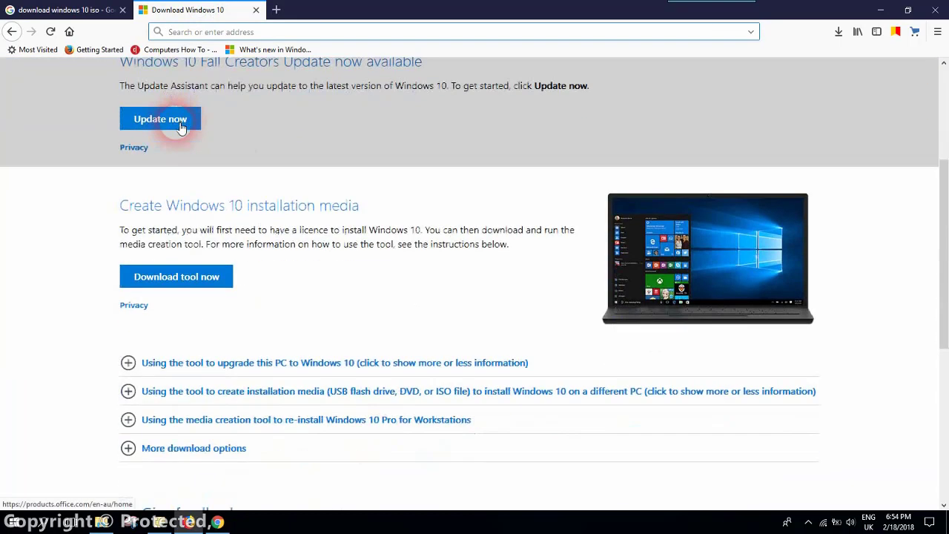
left_click(184, 147)
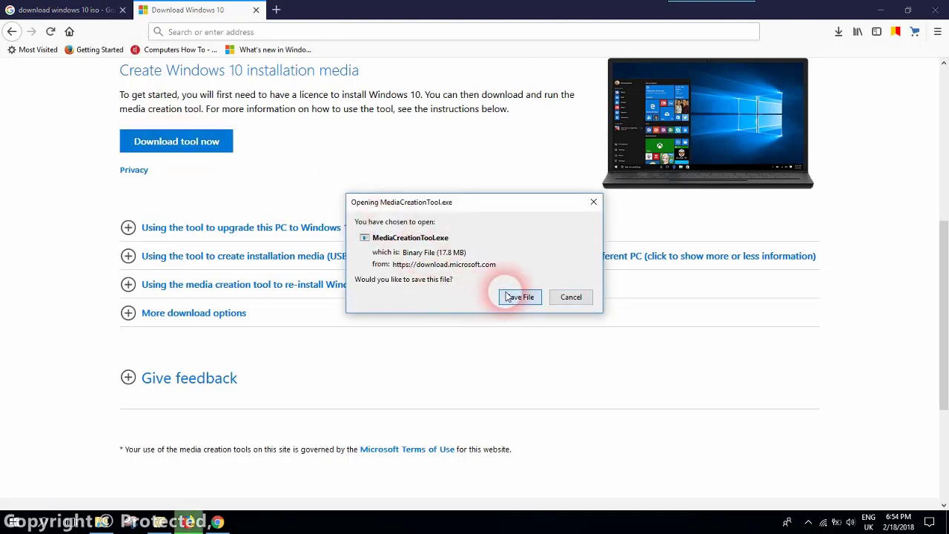
left_click(506, 296)
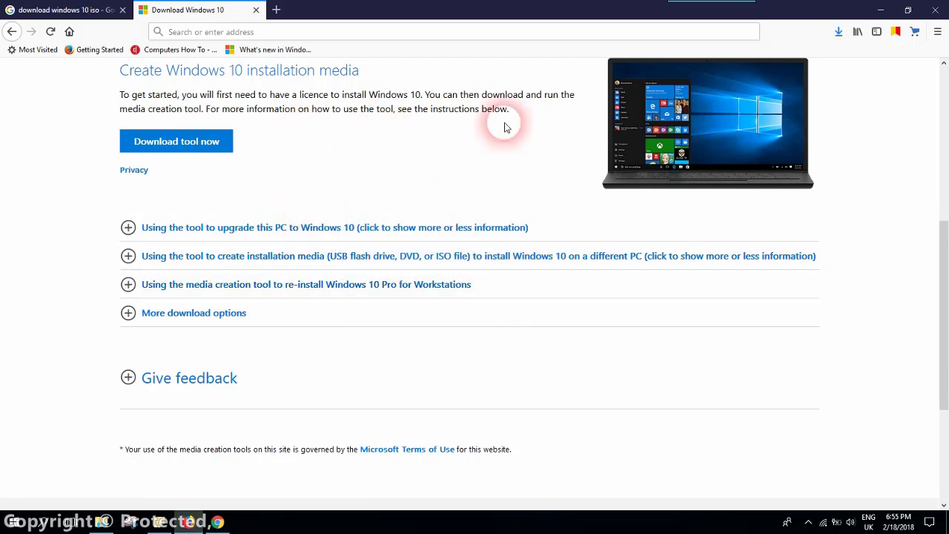
Run the newly downloaded MediaCreationTool(1).exe and minimize the browser window.
left_click(839, 35)
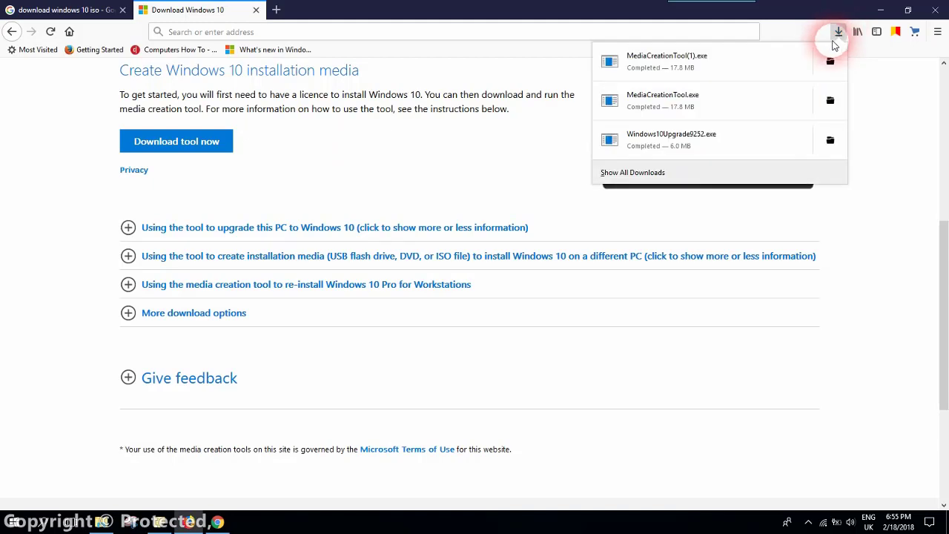
left_click(759, 63)
left_click(486, 183)
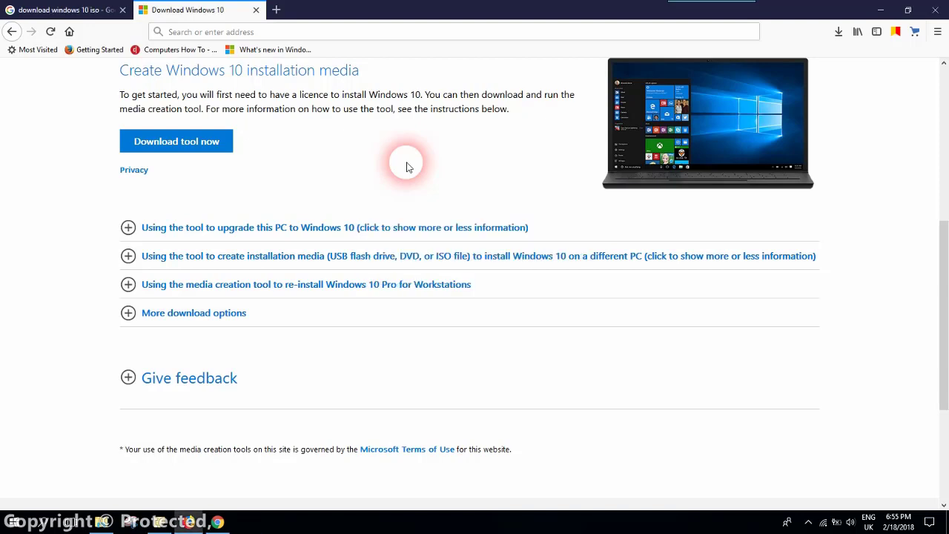
left_click(881, 9)
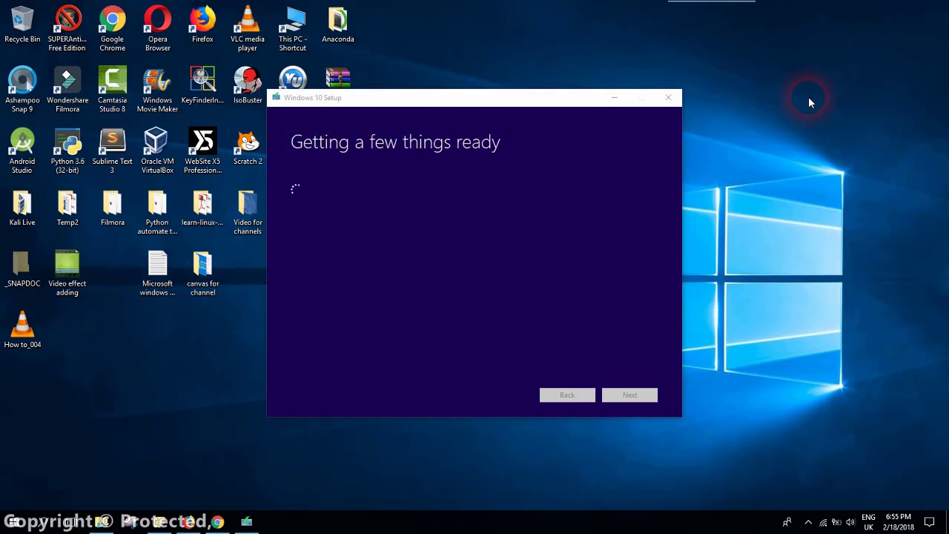
Accept the license terms and choose to create installation media (USB flash drive, DVD, or ISO file) for another PC.
left_click(461, 159)
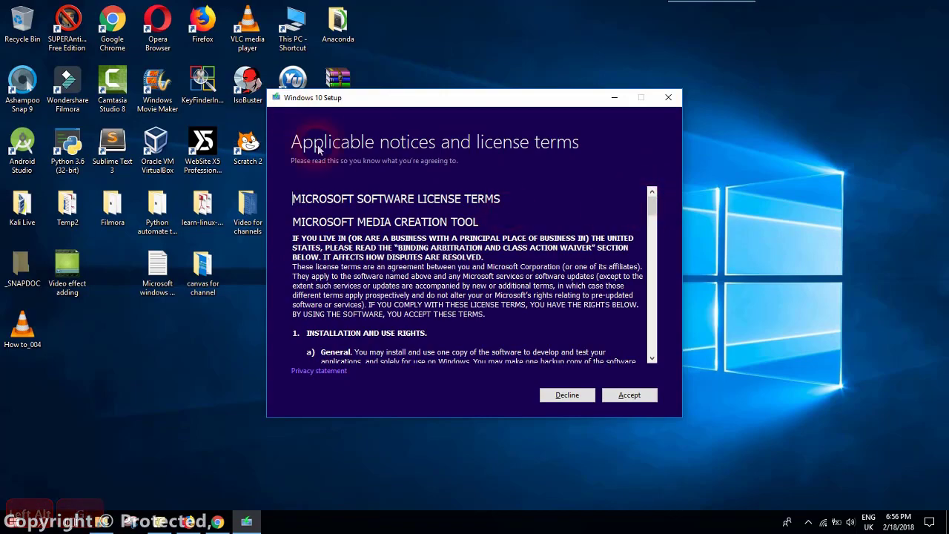
left_click(651, 201)
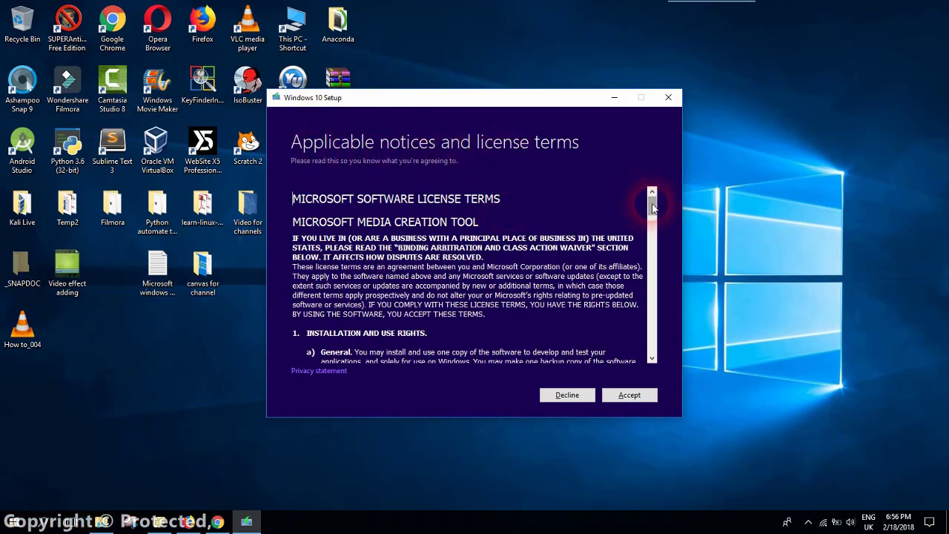
left_click_drag(652, 208, 651, 357)
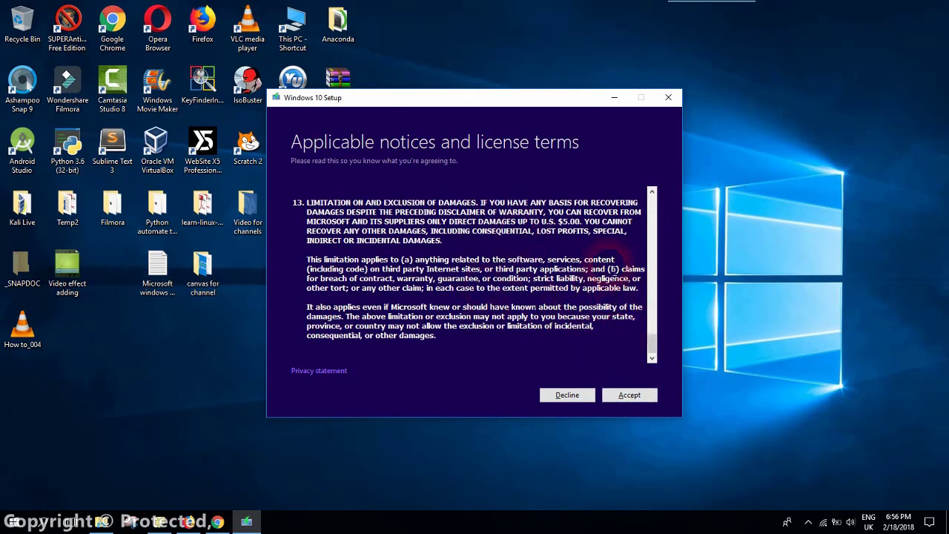
left_click(630, 395)
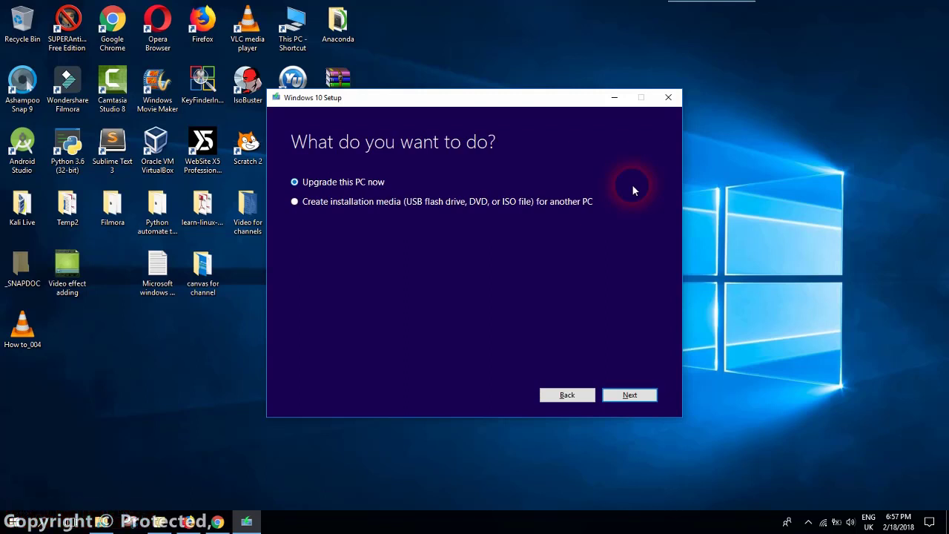
left_click(374, 207)
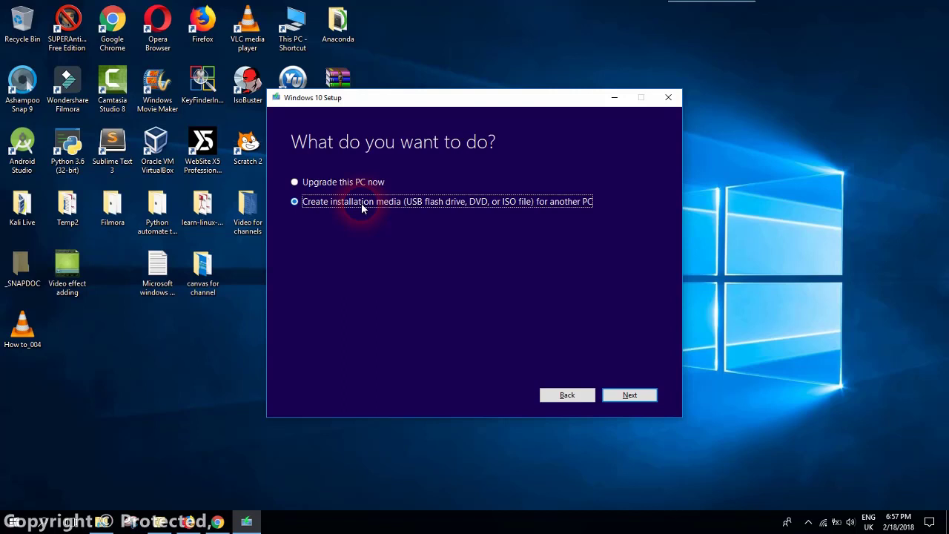
left_click(624, 394)
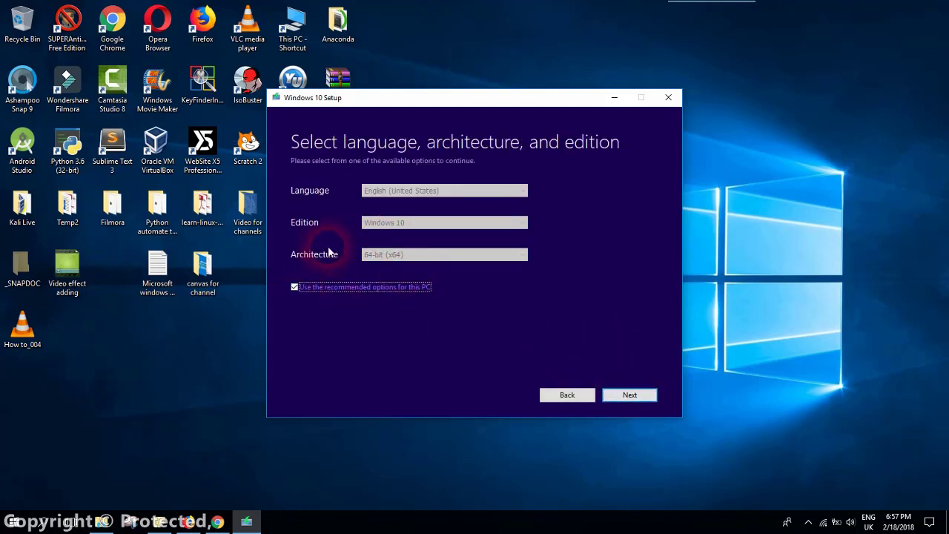
Turn off the recommended options and set English (United States), edition Windows 10 and architecture 32-bit (x86).
left_click(295, 287)
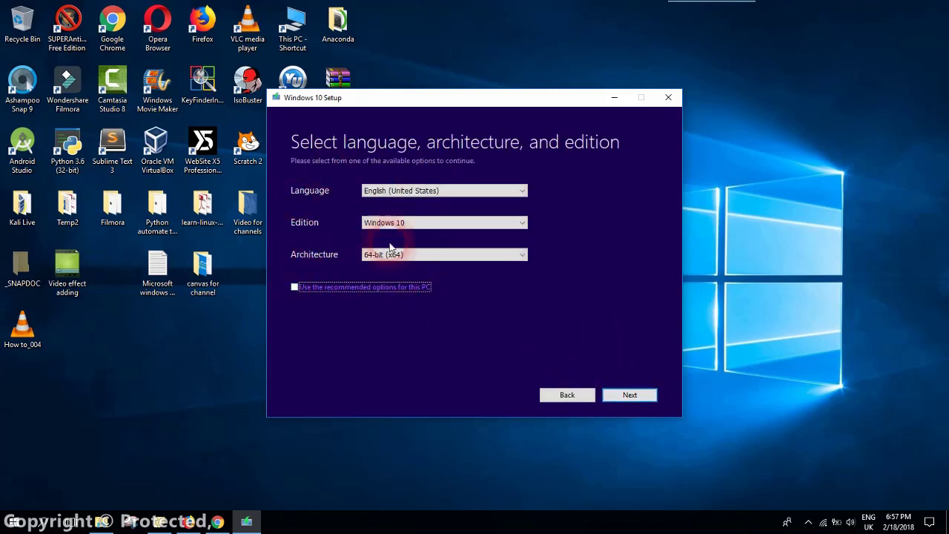
left_click(424, 191)
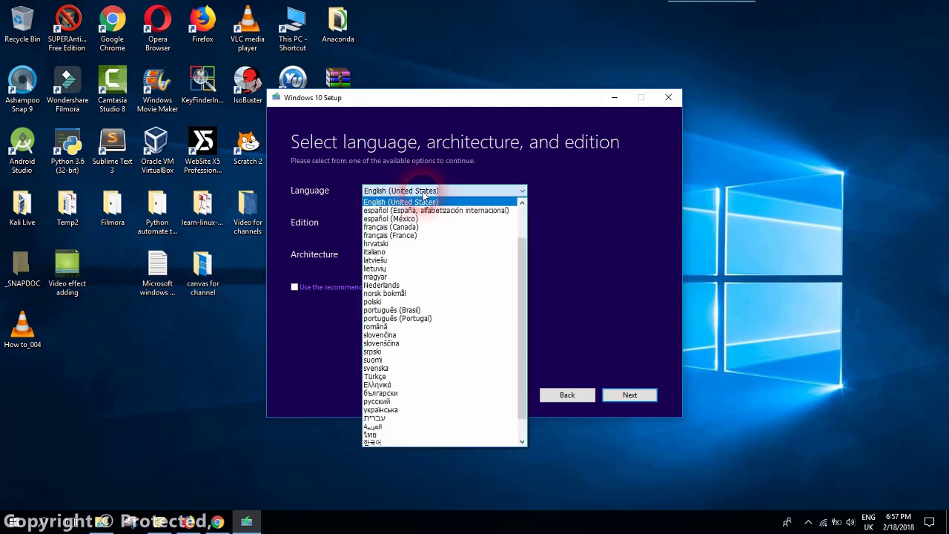
left_click(425, 202)
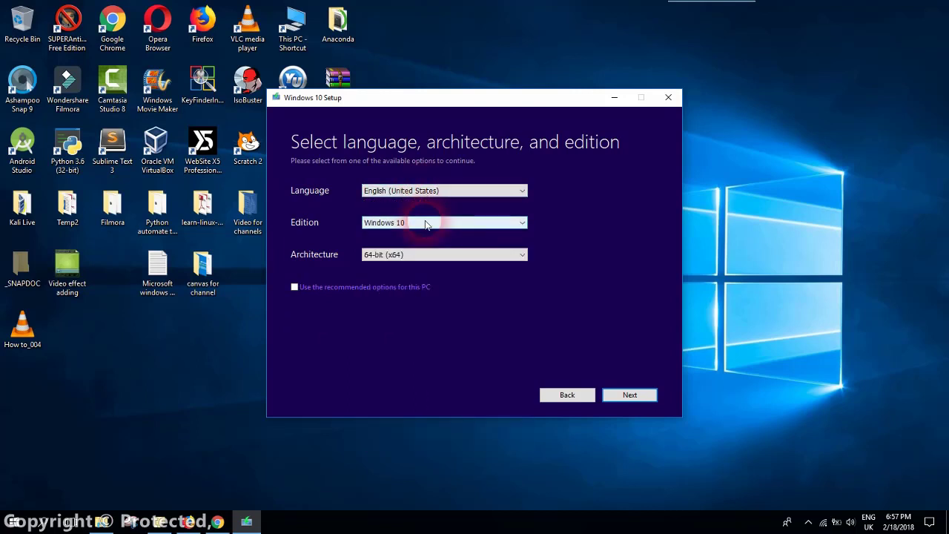
left_click(427, 224)
left_click(418, 234)
left_click(419, 254)
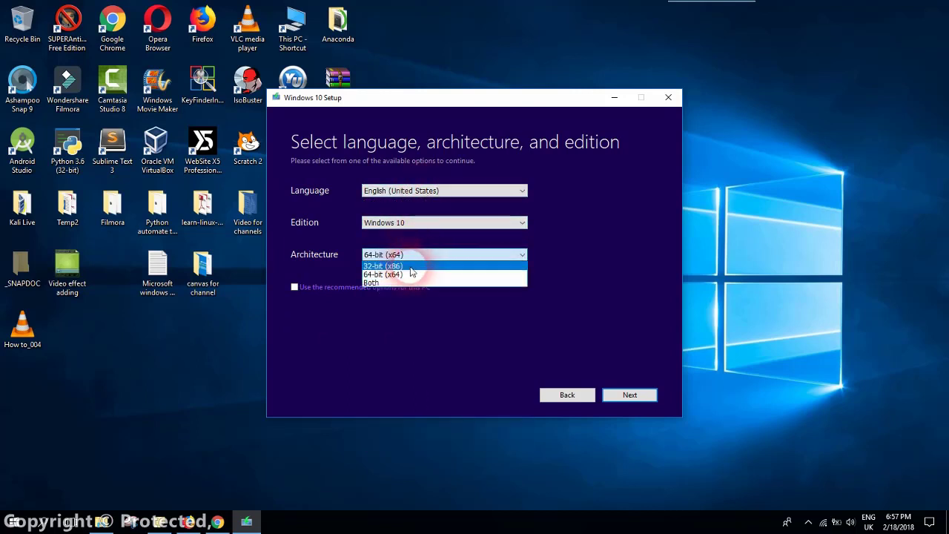
left_click(412, 265)
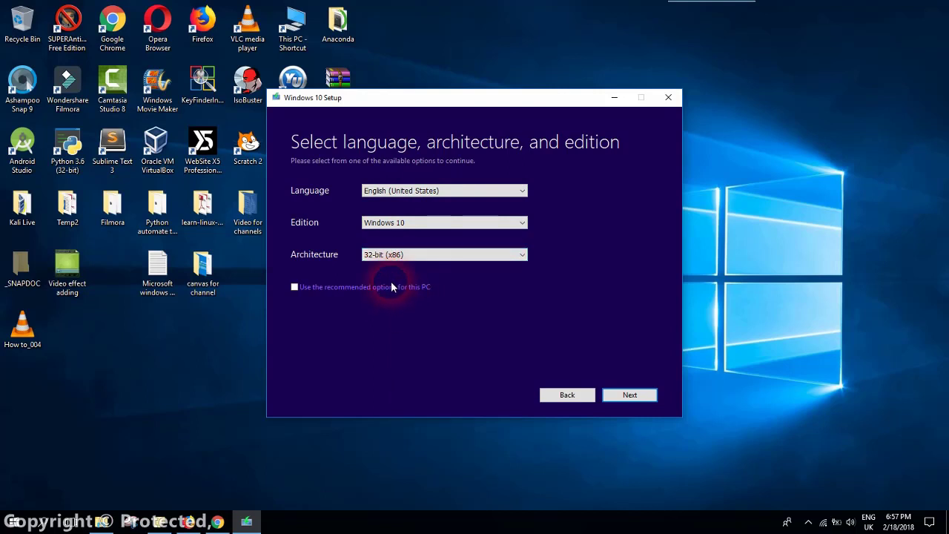
Review the architecture choices, confirm the edition selection, and continue with USB flash drive as the media.
left_click(394, 255)
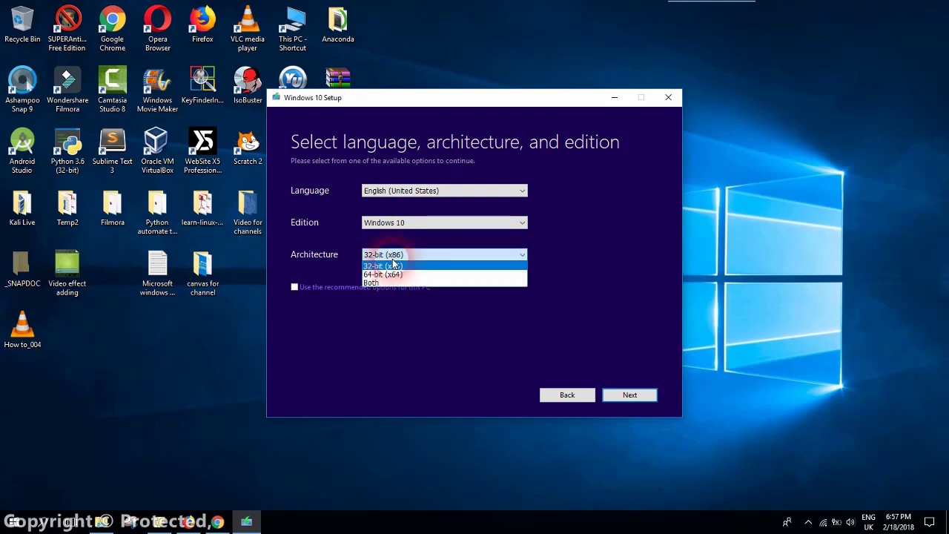
left_click(364, 300)
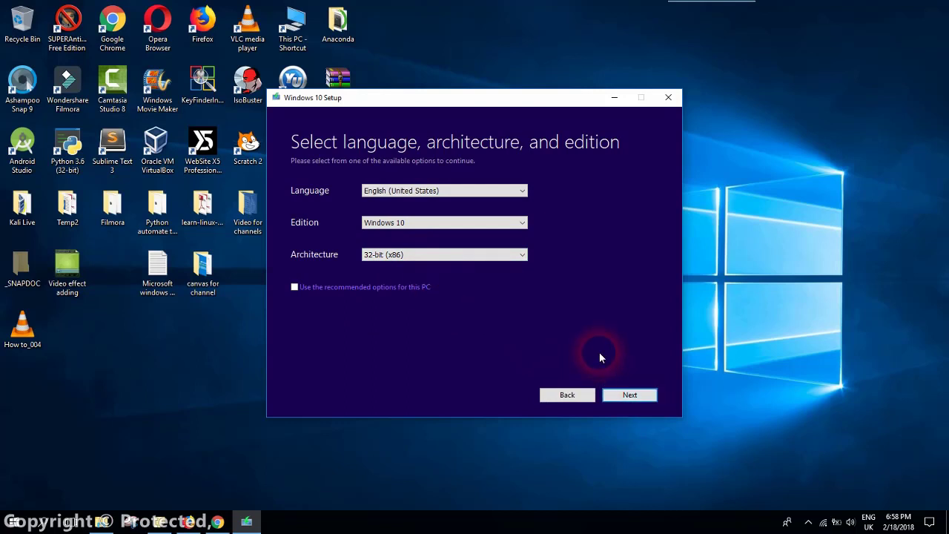
left_click(502, 257)
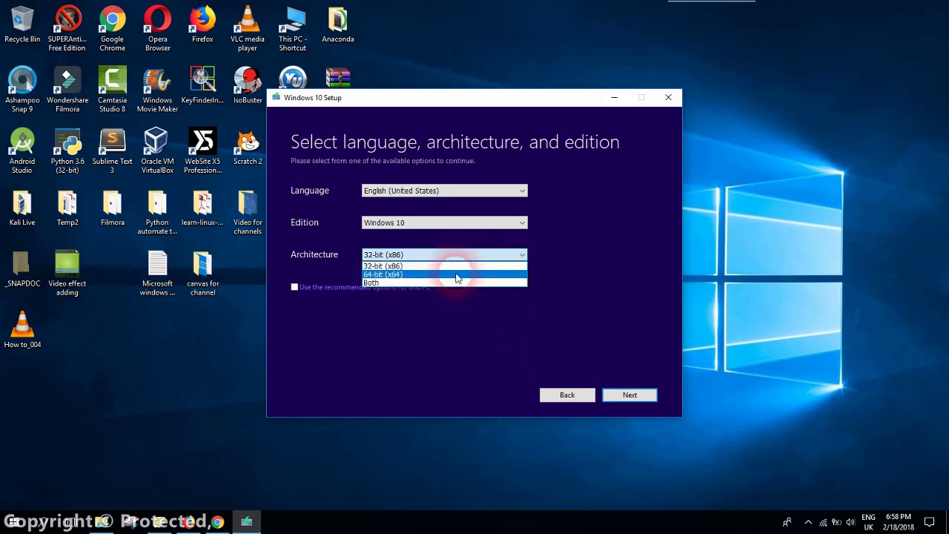
left_click(476, 344)
left_click(646, 401)
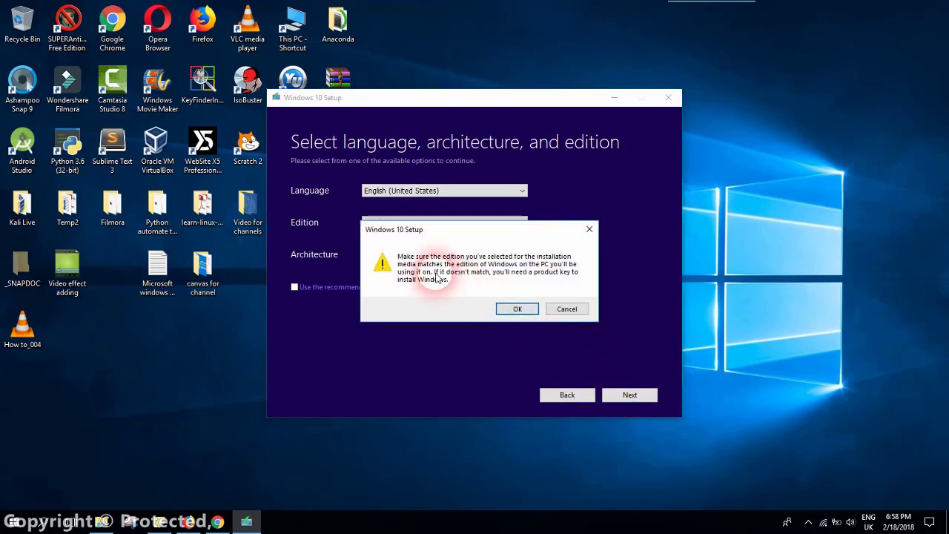
left_click(512, 310)
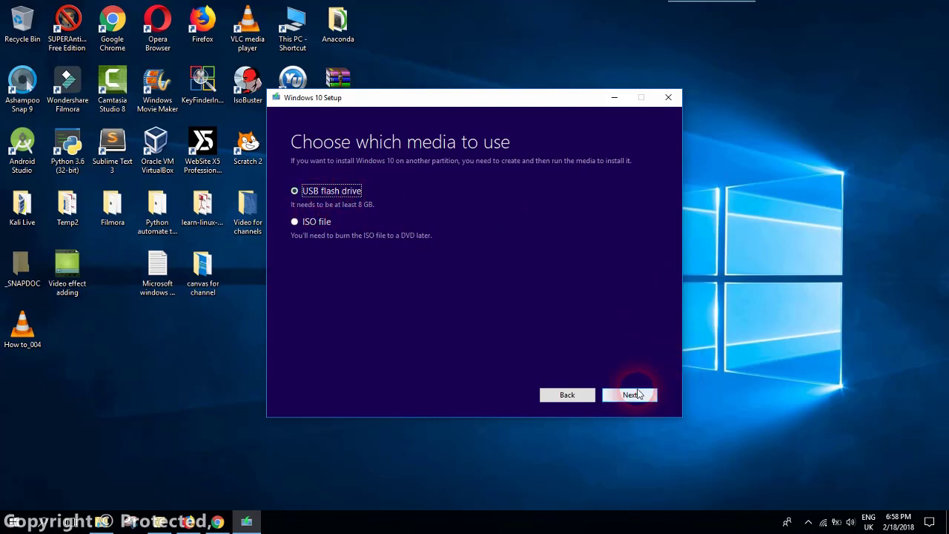
left_click(639, 396)
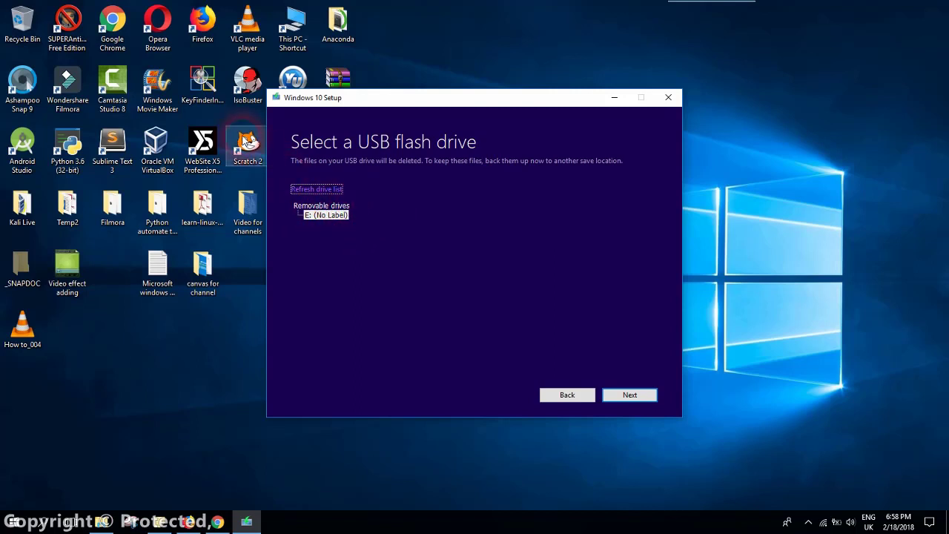
Check the USB drive in This PC, and start creating the installation media on removable drive E:.
double_click(308, 20)
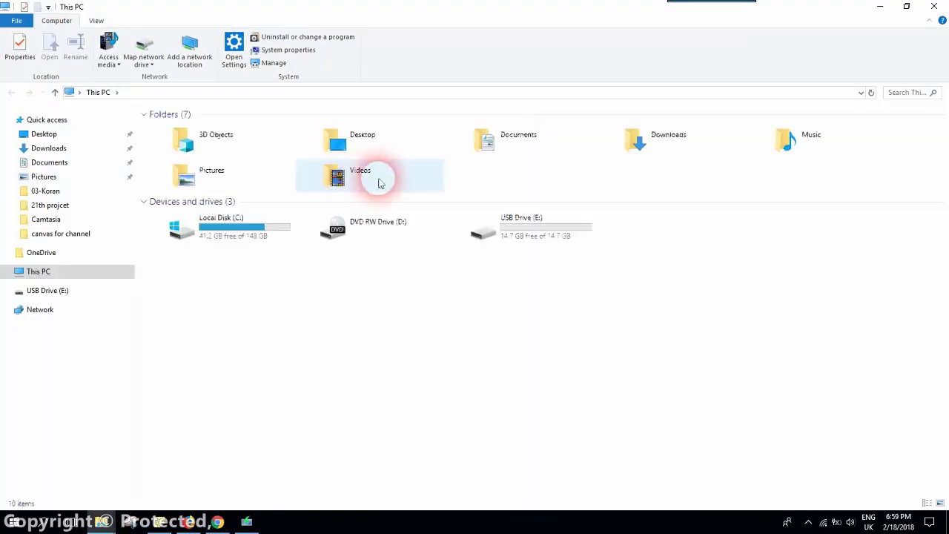
left_click(517, 239)
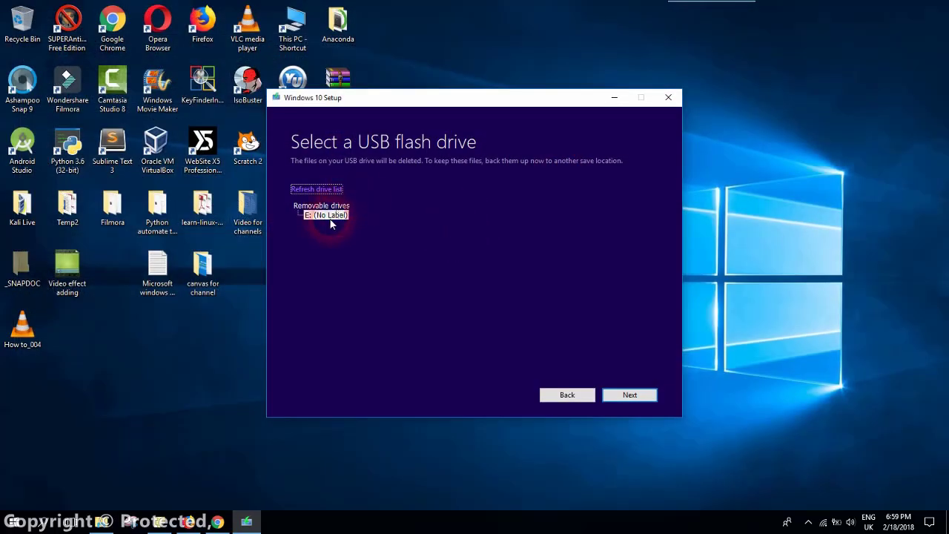
left_click(339, 215)
left_click(643, 399)
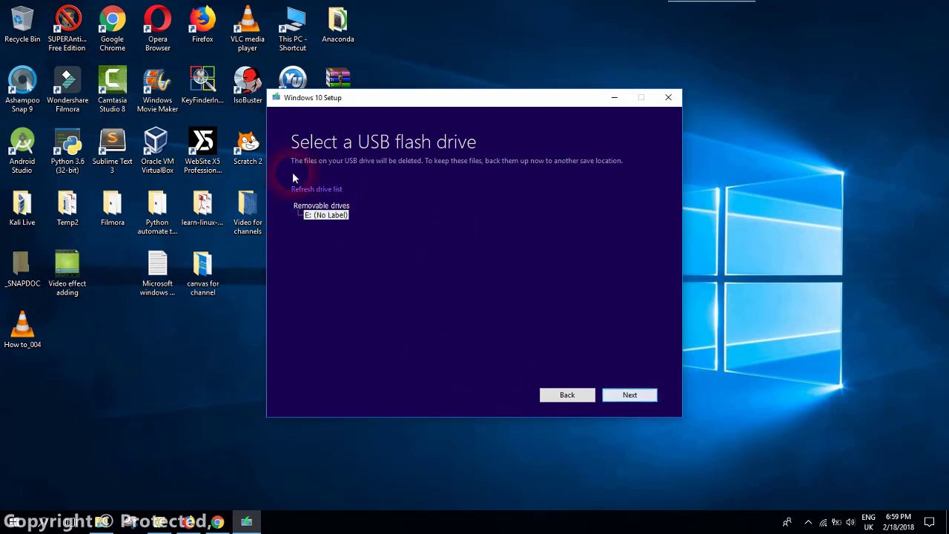
left_click(346, 215)
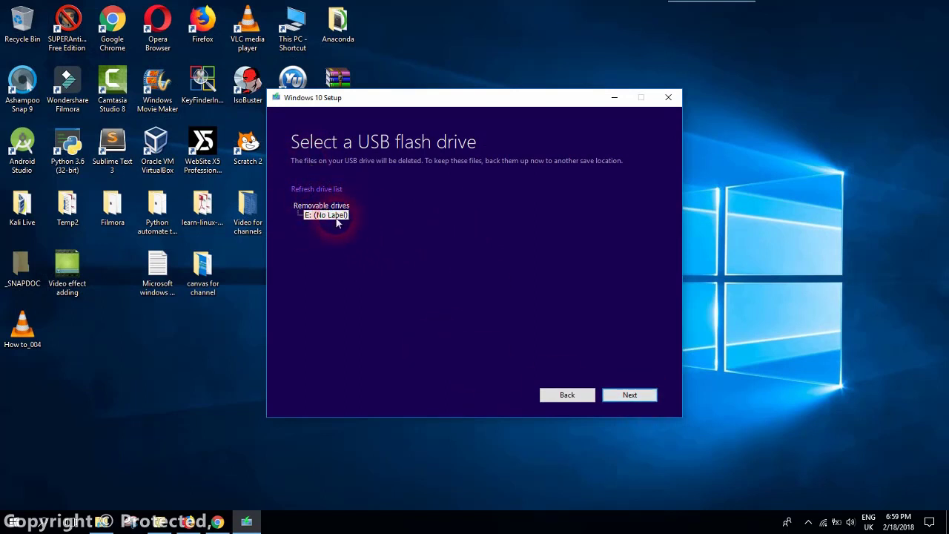
left_click(319, 190)
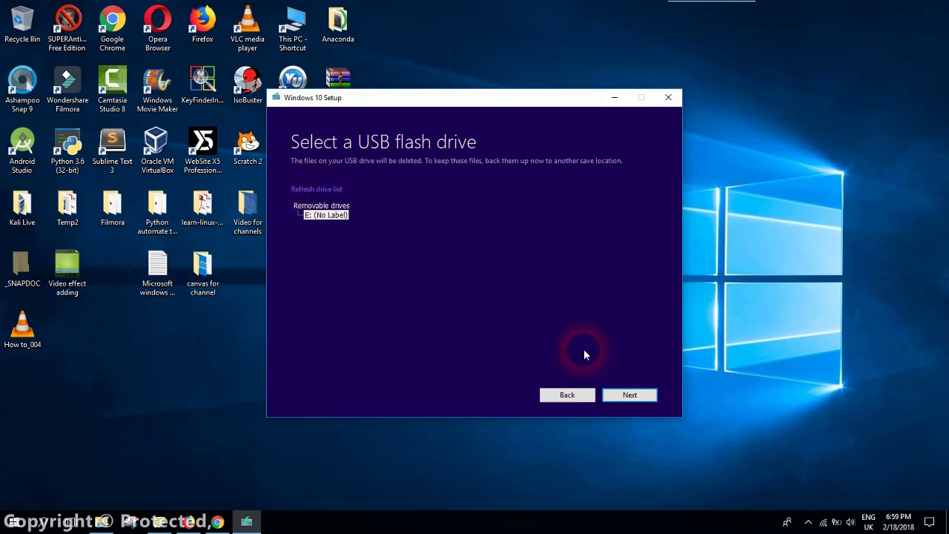
left_click(616, 395)
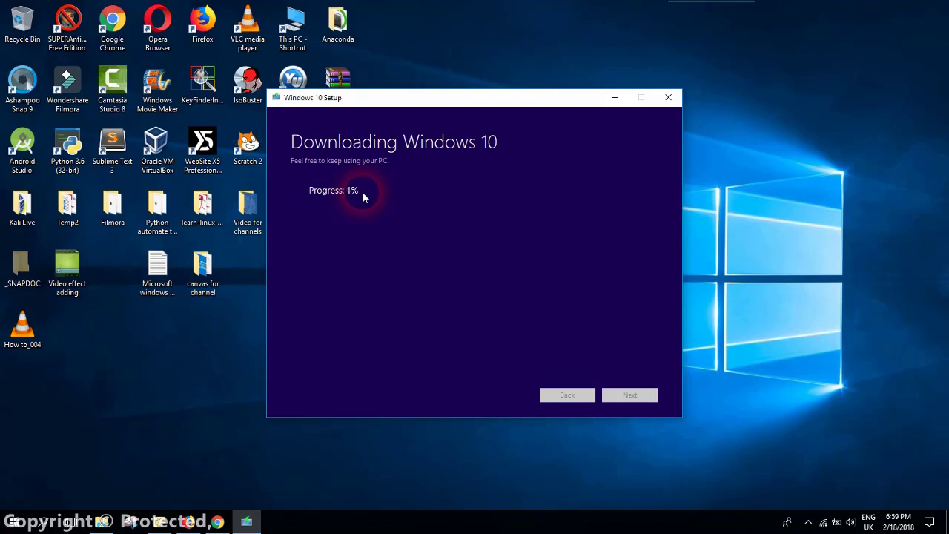
Finish Windows 10 Setup once the USB flash drive is ready.
key("alt+p")
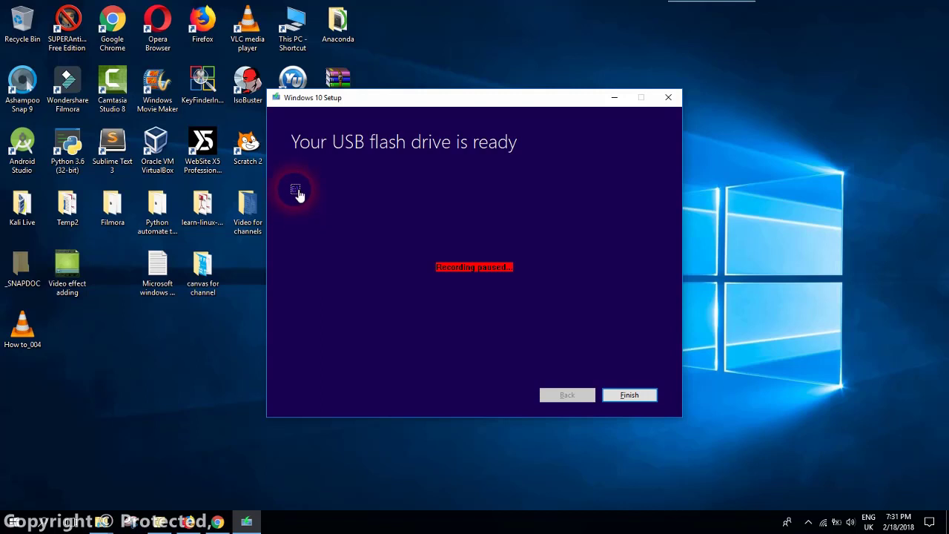
left_click(613, 396)
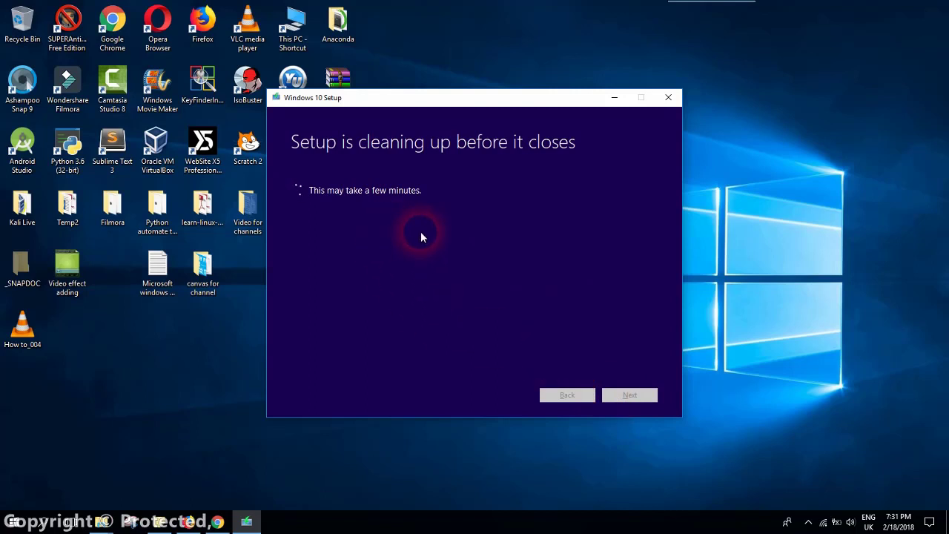